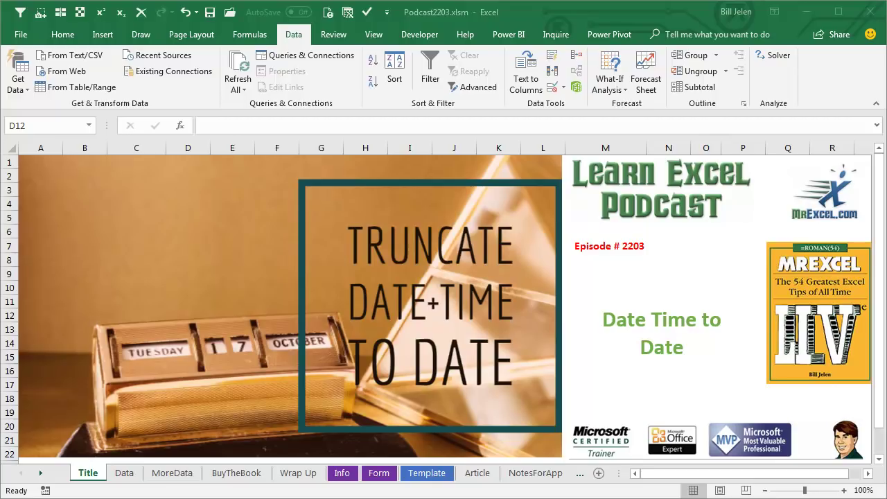
Step: Insert a PivotTable on a new worksheet from the Data sheet's records, with Date in rows and Revenue in values
click(125, 473)
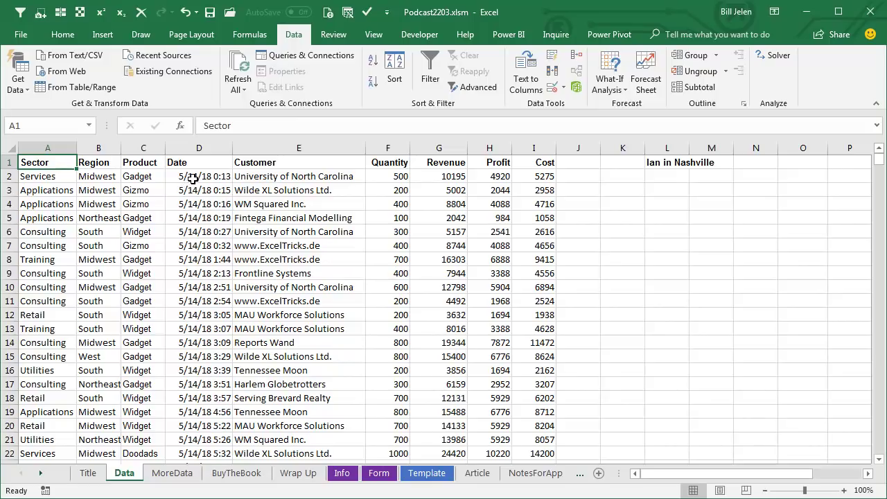
click(192, 178)
click(100, 34)
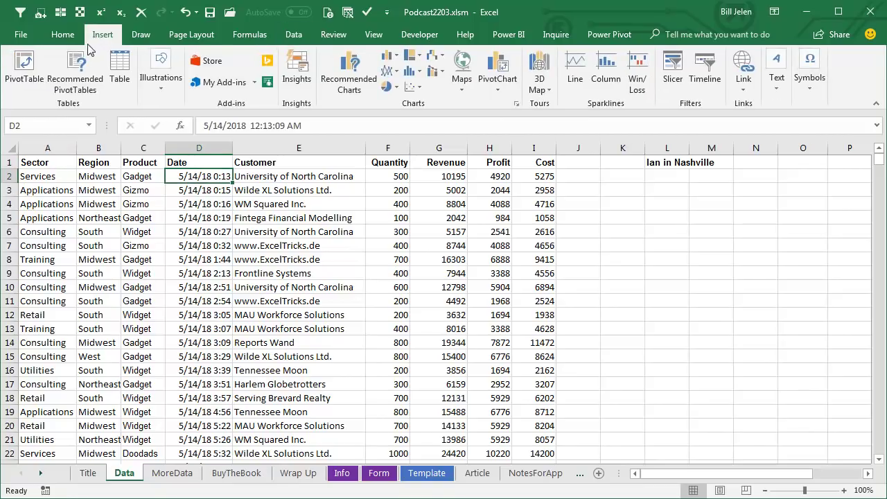
click(25, 66)
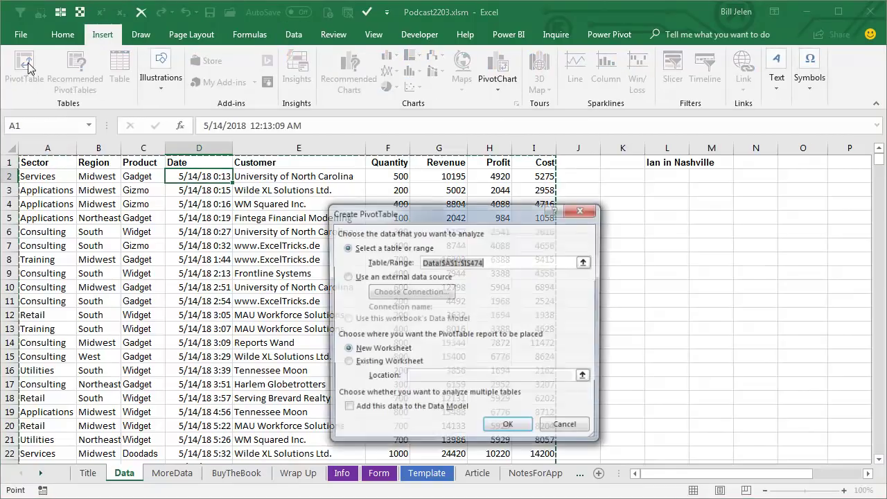
click(508, 428)
drag(738, 271, 758, 424)
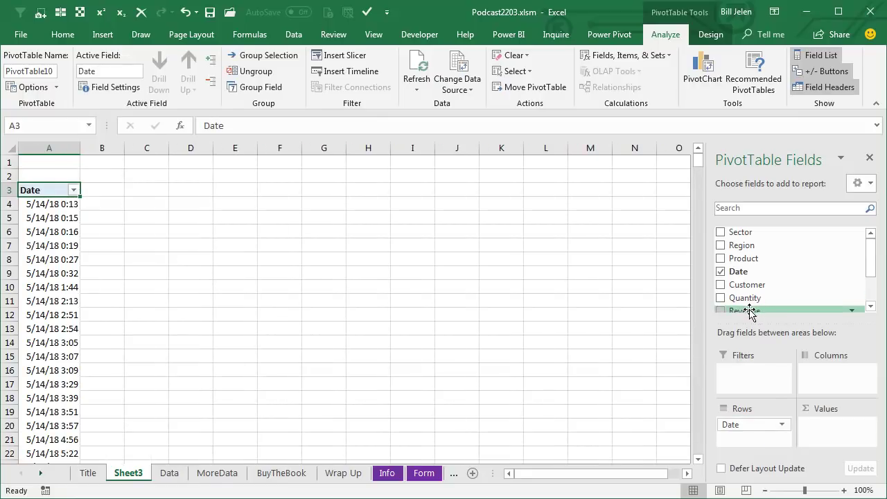
drag(750, 312, 828, 430)
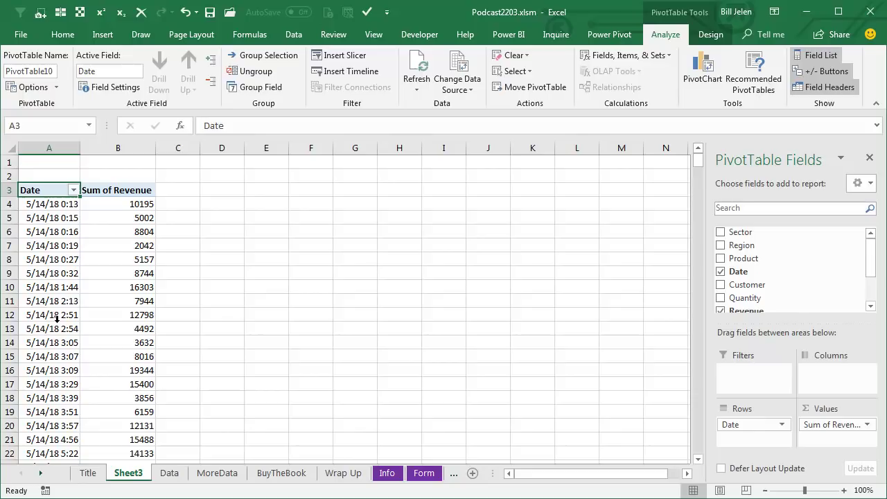
Step: Group the PivotTable's Date field by Days only, without Months
click(55, 206)
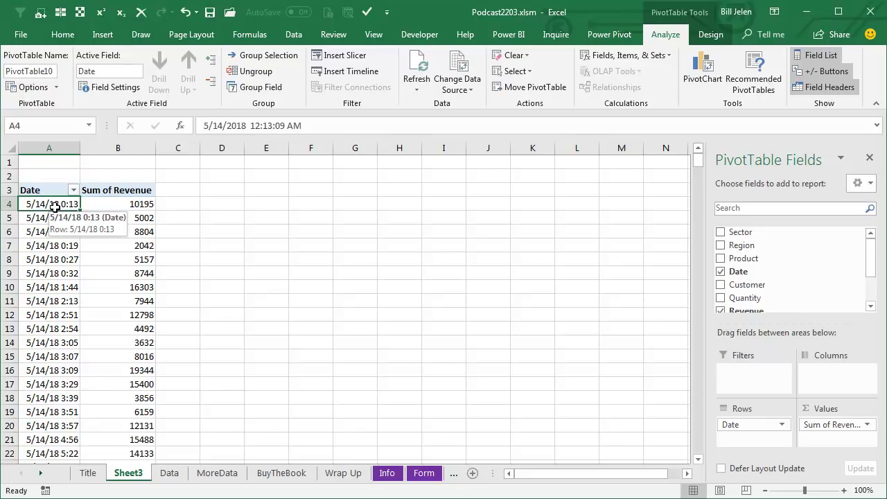
click(259, 87)
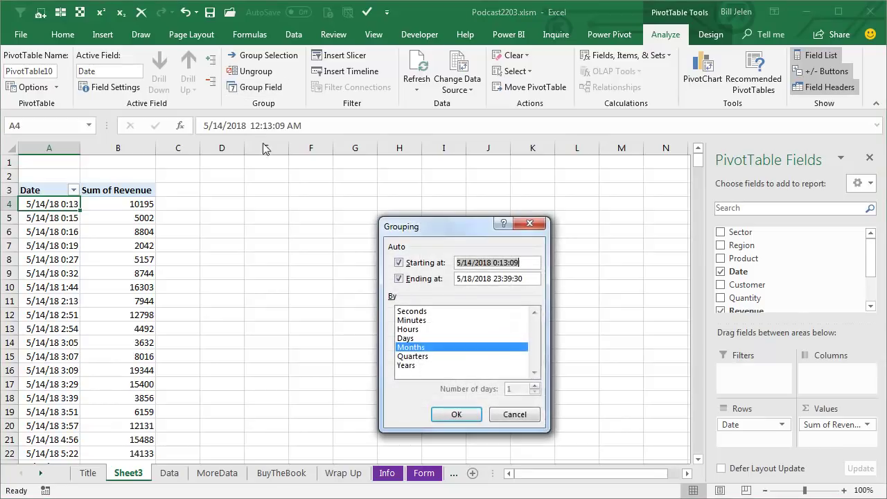
click(412, 339)
click(416, 348)
click(456, 414)
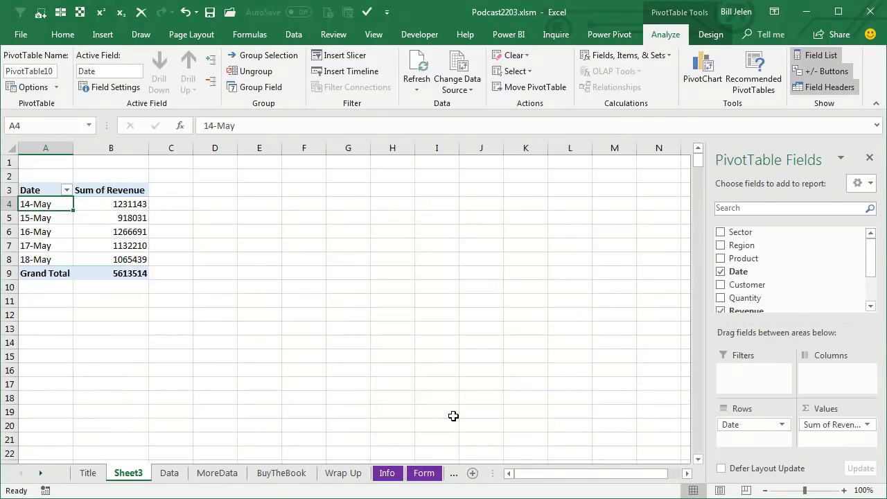
Step: Delete the worksheet that holds the PivotTable
right_click(126, 471)
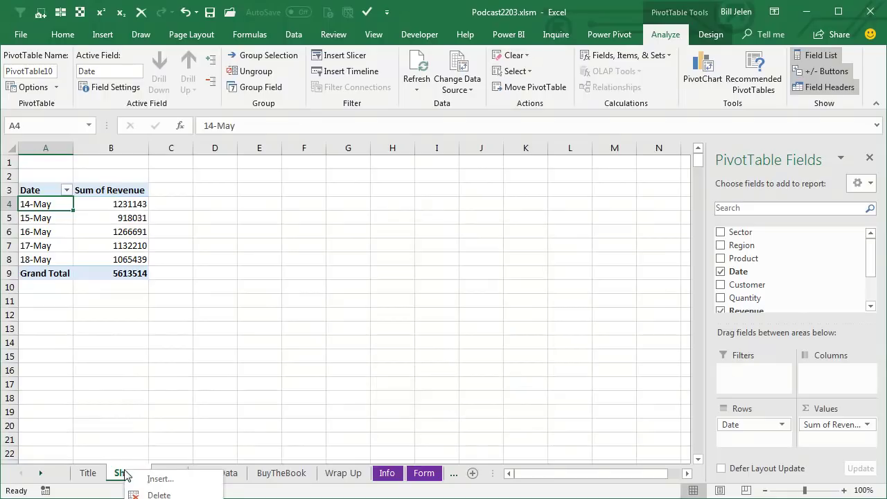
click(159, 495)
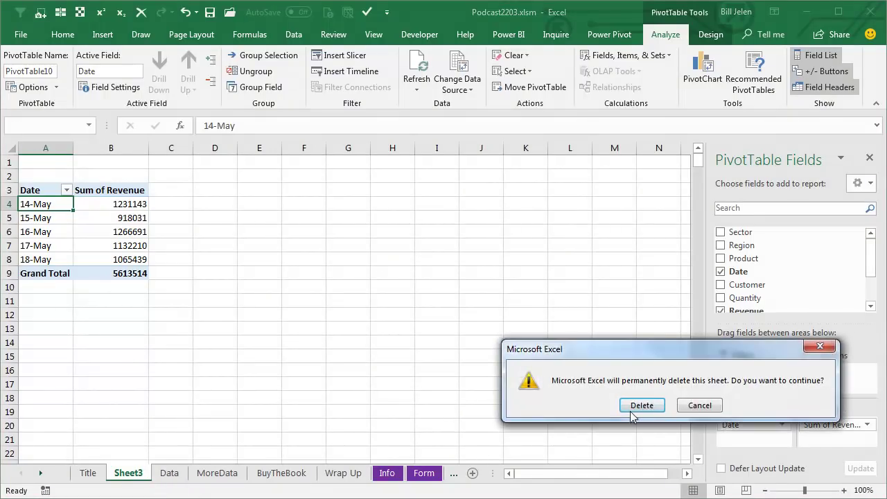
click(641, 405)
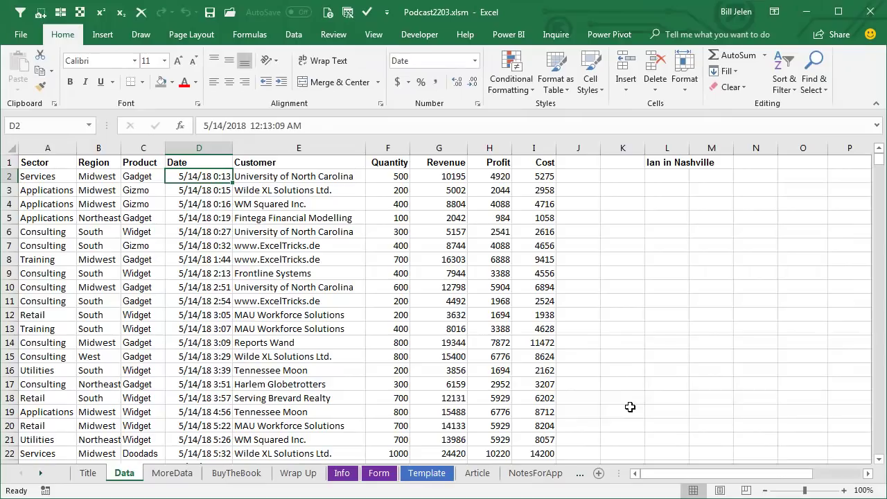
Step: Convert the Data sheet's range A1:I474 into a table with headers and load it into the Power Query Editor
click(287, 36)
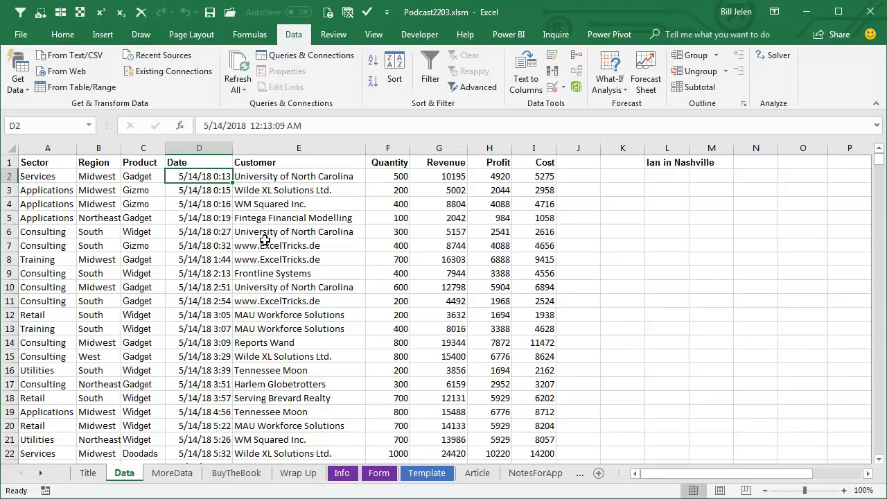
key(ctrl+t)
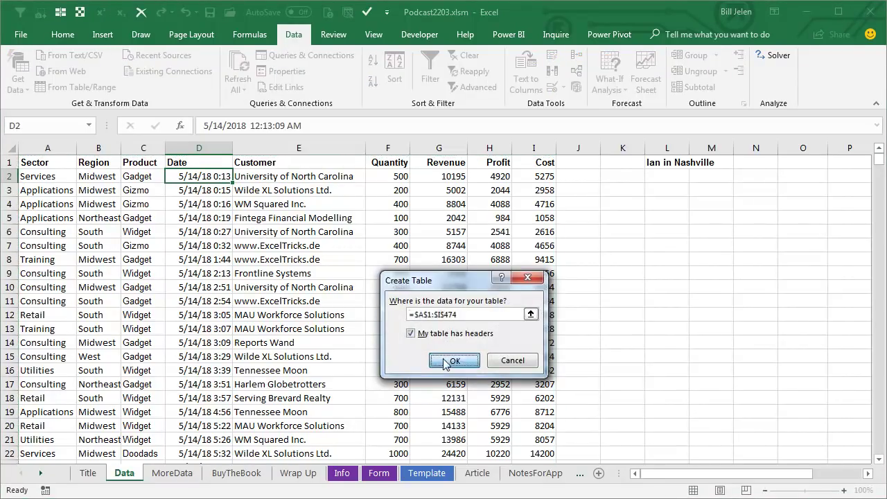
click(443, 359)
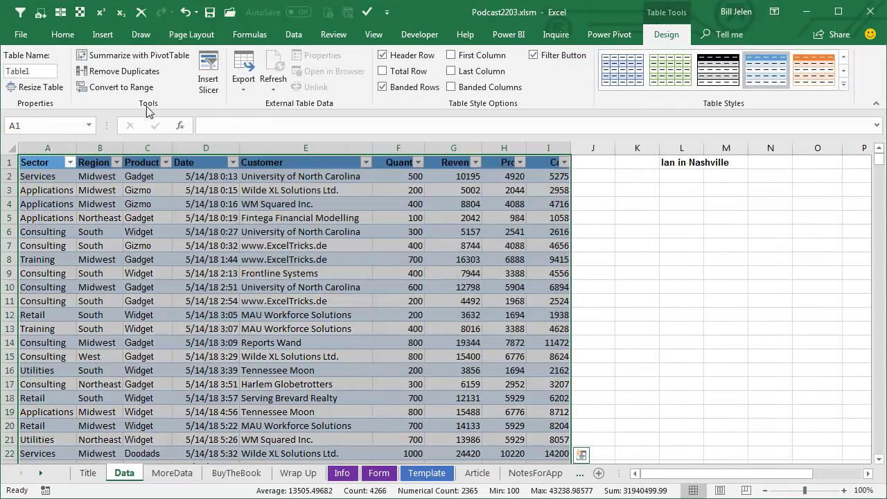
click(291, 35)
click(77, 88)
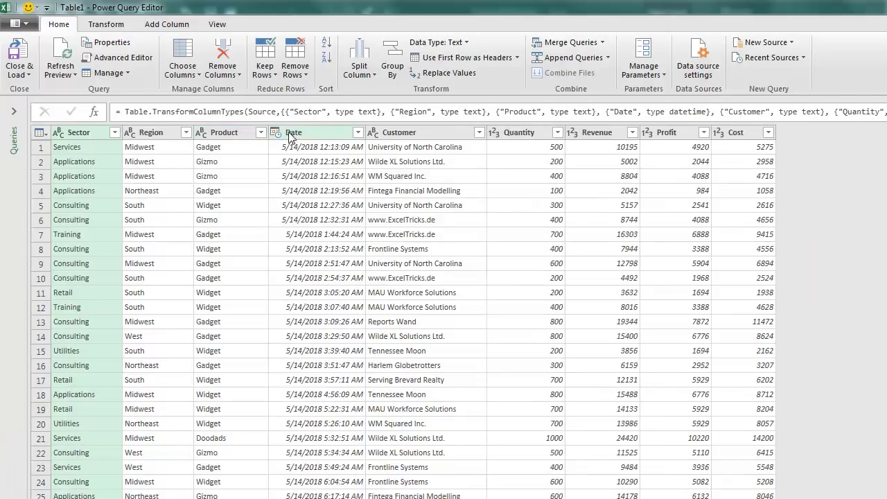
Step: Change the Date column's data type to Date, replacing the existing type conversion, and load the query result to a new worksheet
click(298, 133)
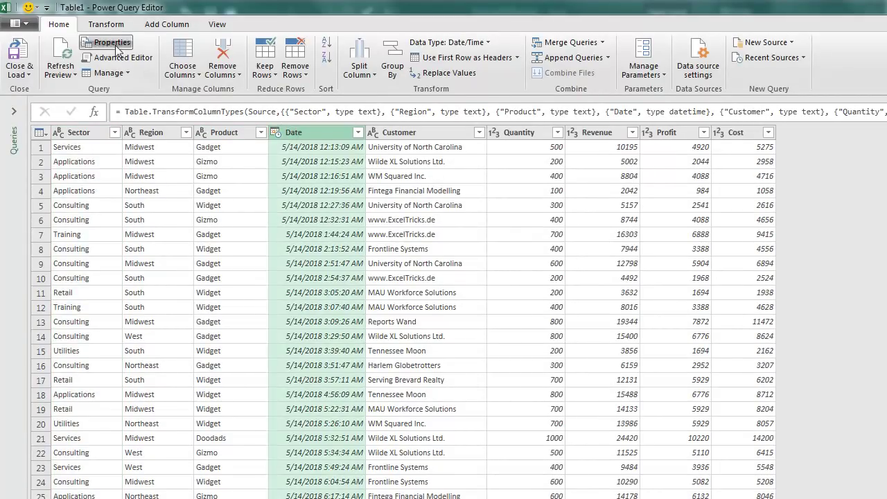
click(106, 24)
click(229, 42)
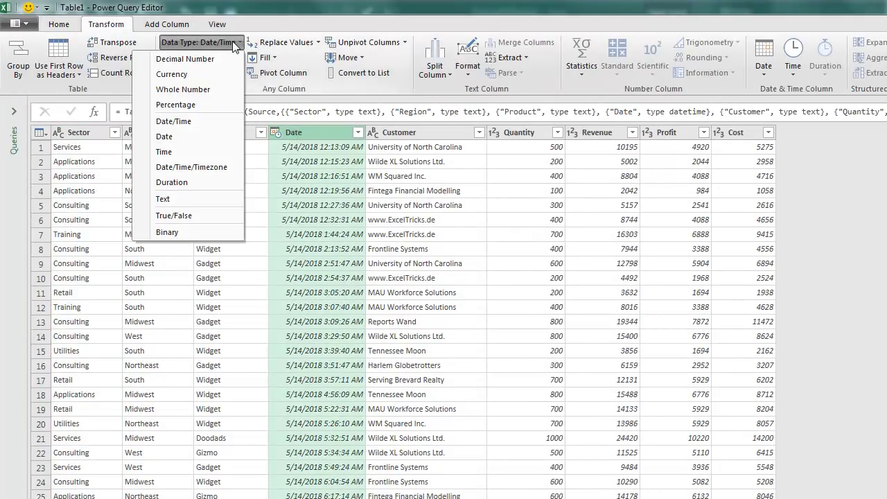
click(178, 136)
click(653, 403)
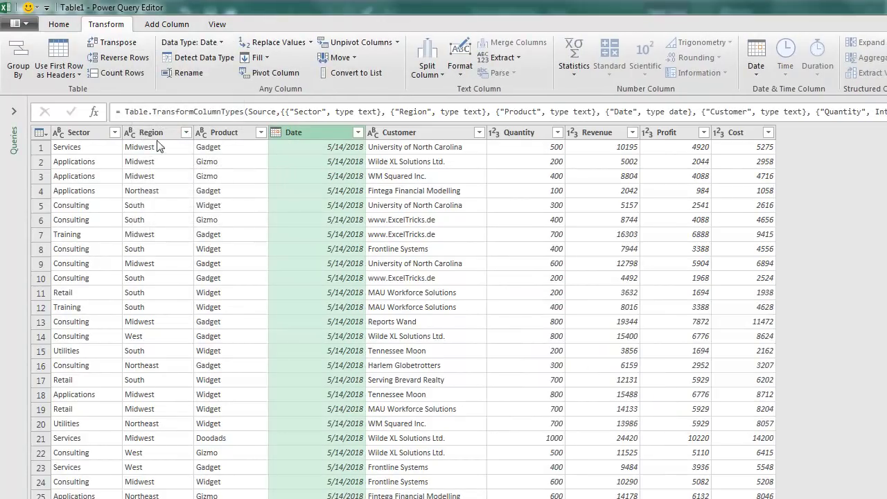
click(59, 24)
click(21, 52)
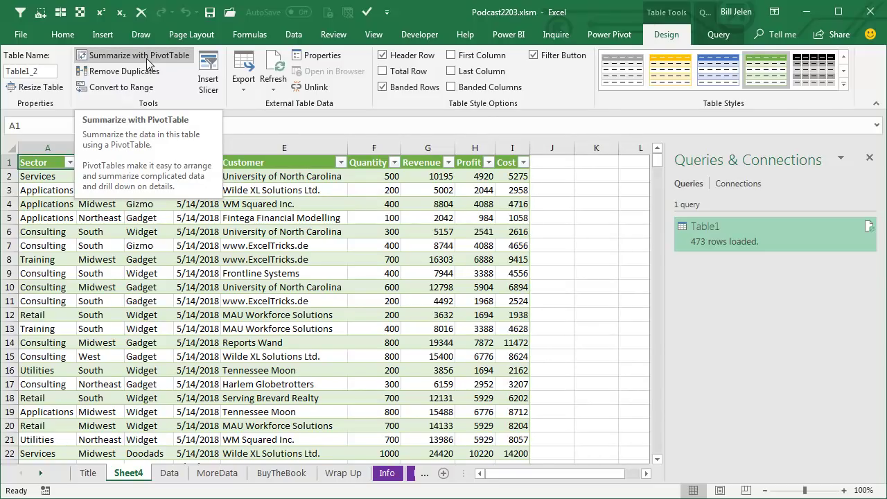
Step: Copy all records without the header row, A2:I91, from the MoreData sheet
click(217, 473)
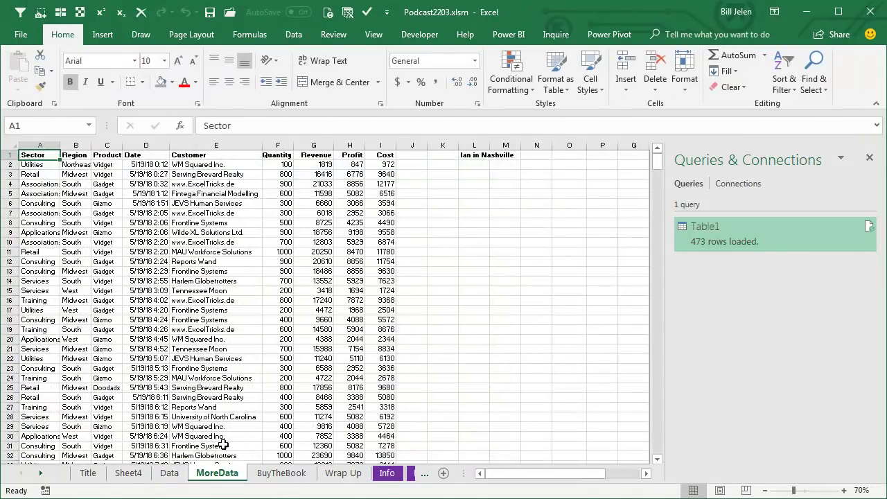
key(Down)
key(ctrl+shift+Right)
key(shift+Page_Down)
key(shift+Page_Down)
key(shift+Page_Down)
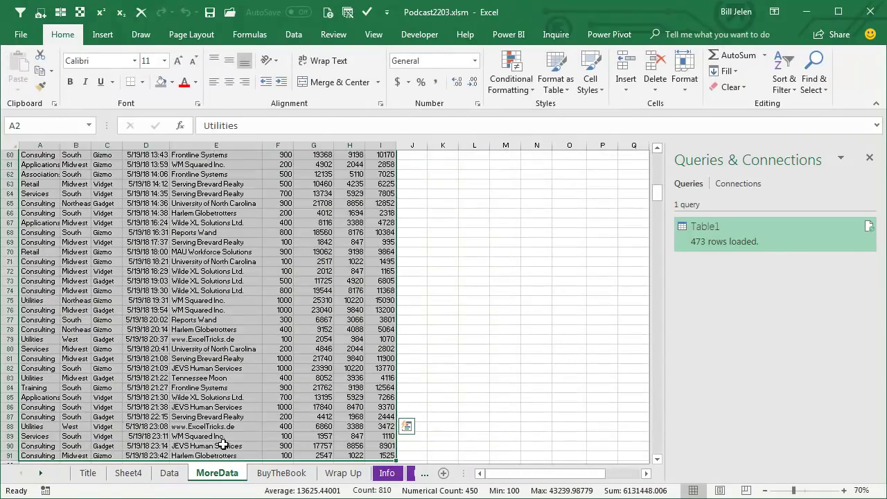
key(ctrl+c)
Step: Paste the copied records directly below the last row of the Data sheet's table, starting in A475
key(ctrl+Page_Up)
key(Down)
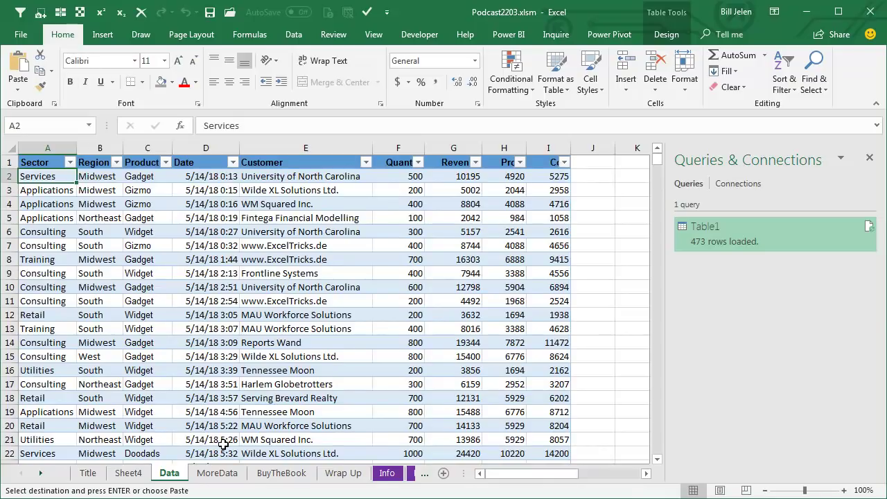
key(ctrl+Down)
key(Down)
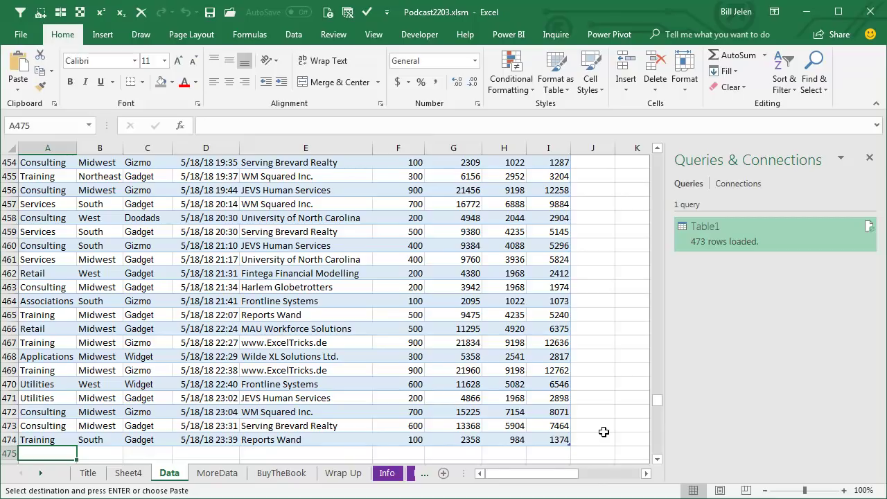
key(ctrl+v)
scroll(575, 420, down, 6)
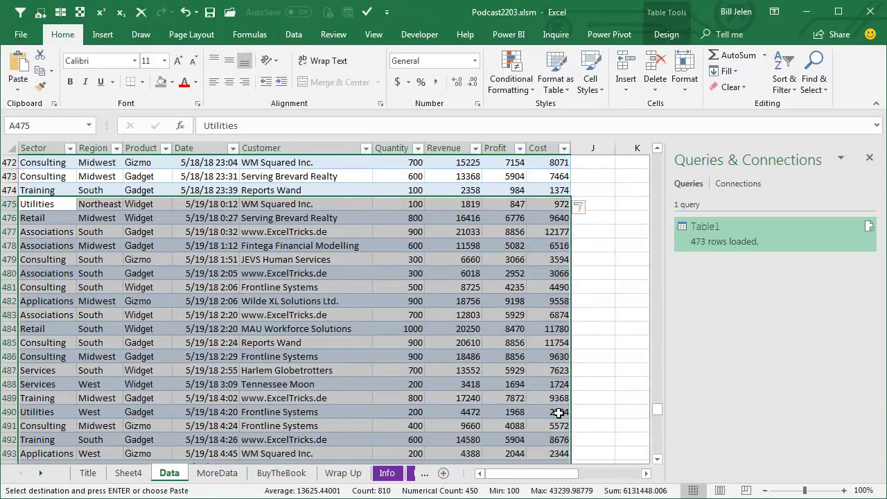
scroll(559, 413, down, 20)
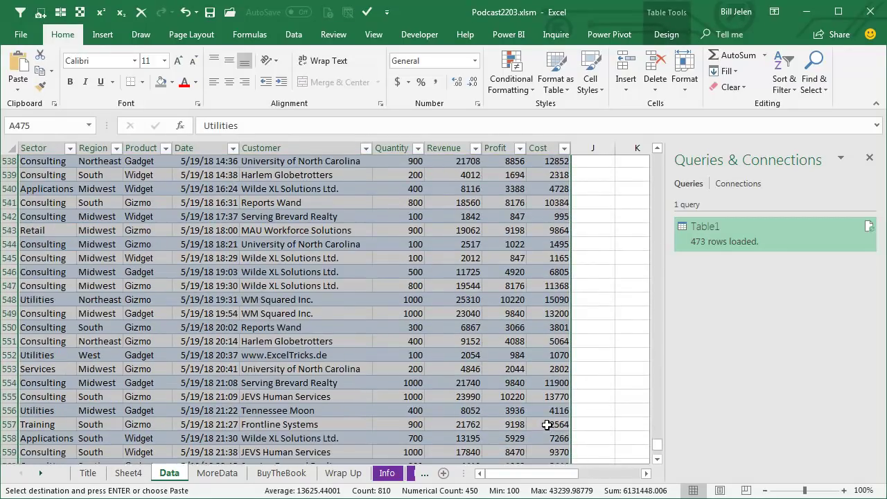
scroll(547, 424, down, 6)
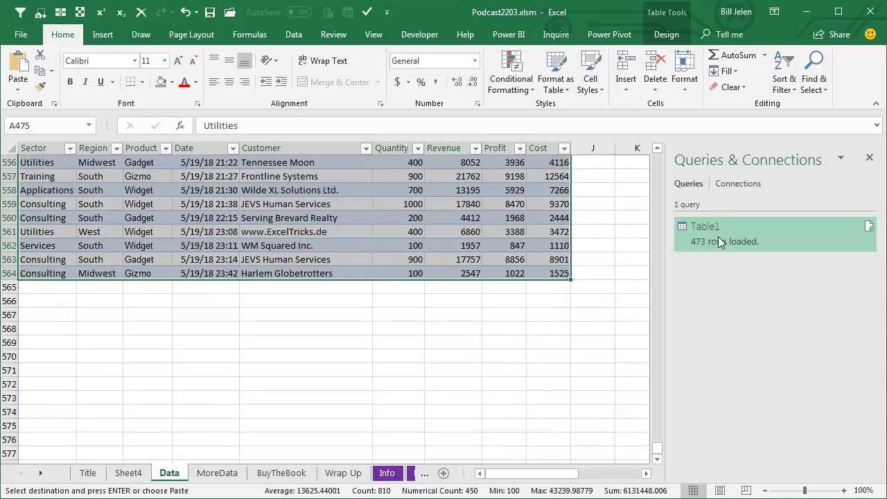
Step: Refresh the Table1 query from the Sheet4 result so that it picks up the records appended to the source table
click(133, 474)
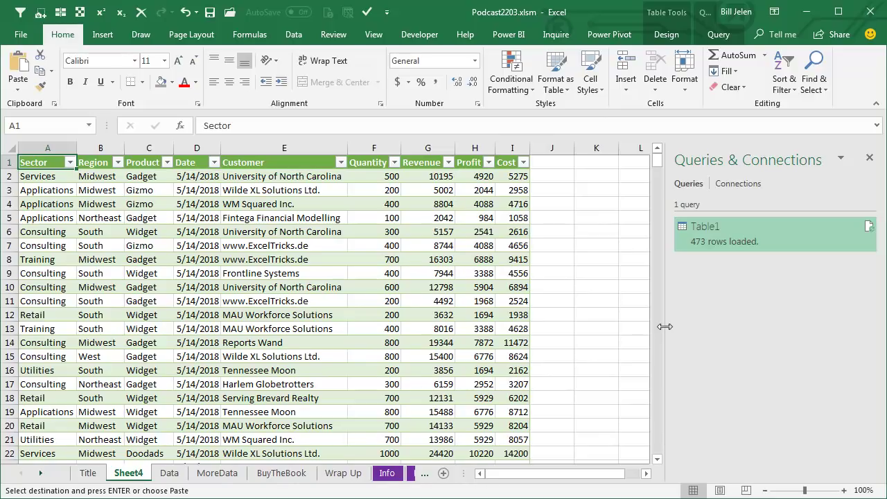
drag(664, 326, 775, 329)
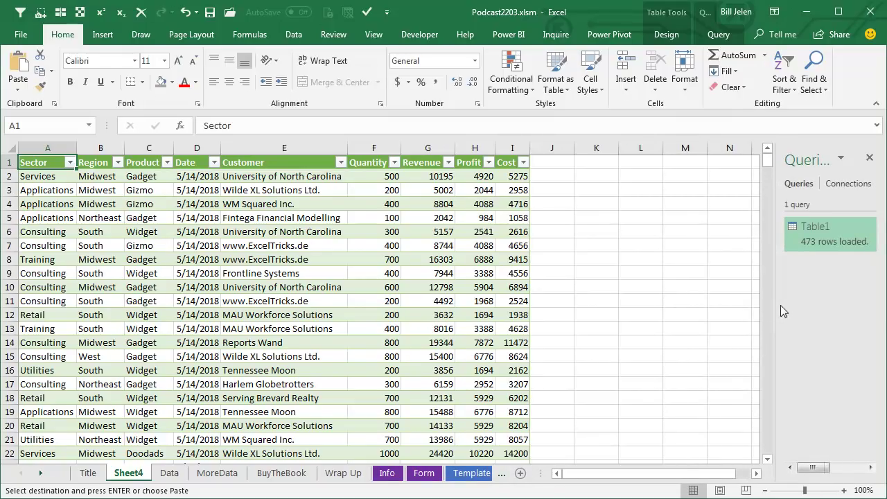
drag(777, 308, 664, 307)
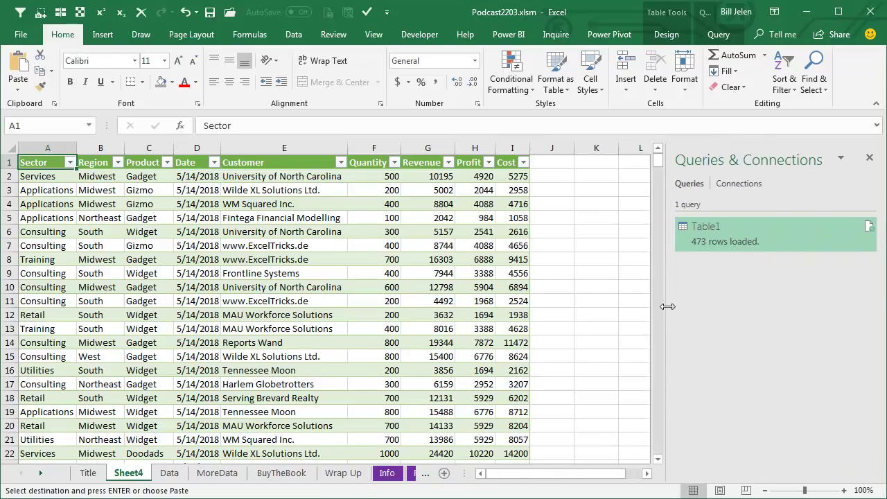
mouse_move(867, 243)
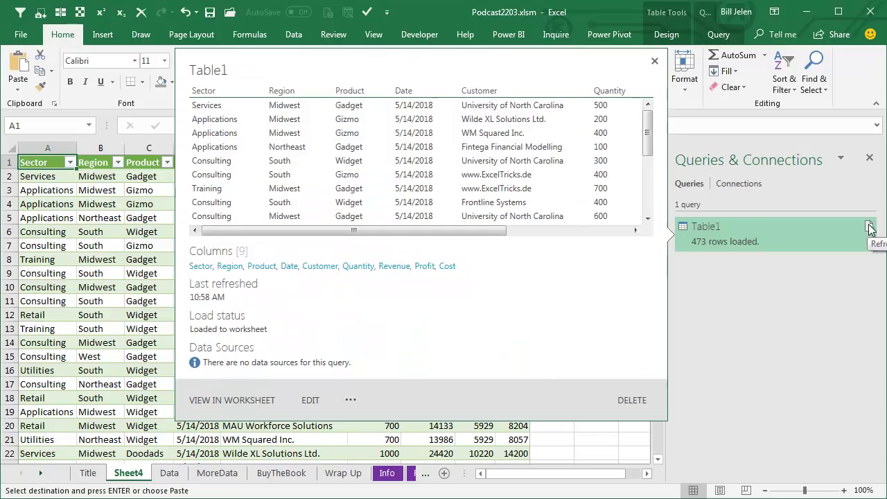
click(870, 228)
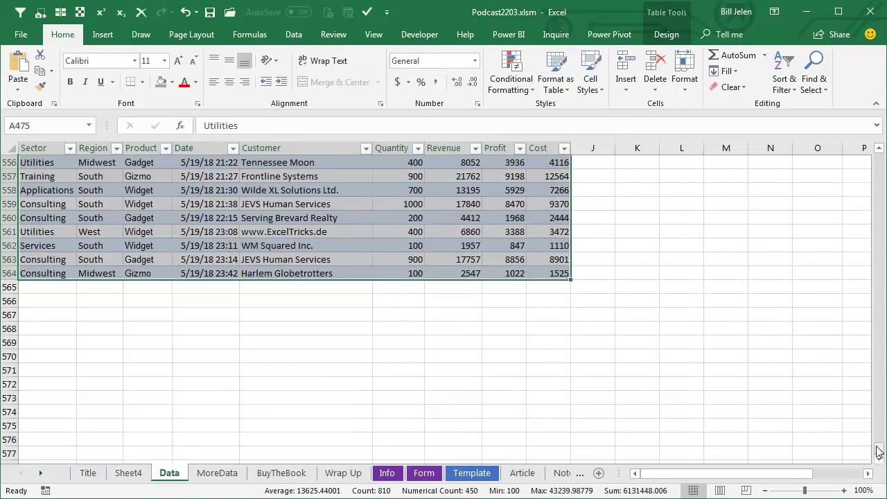
Step: Compare the source dates on the Data sheet with the Sheet4 result, and open the BuyTheBook and Wrap Up sheets
drag(879, 452, 879, 159)
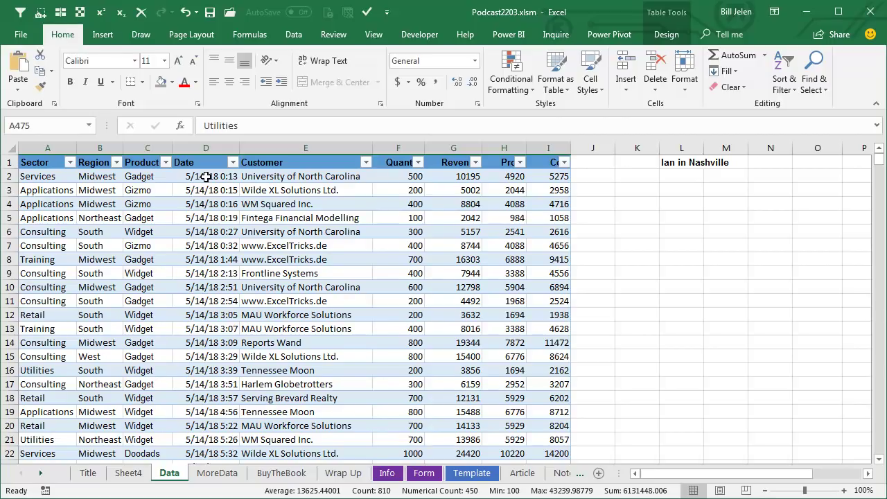
click(128, 472)
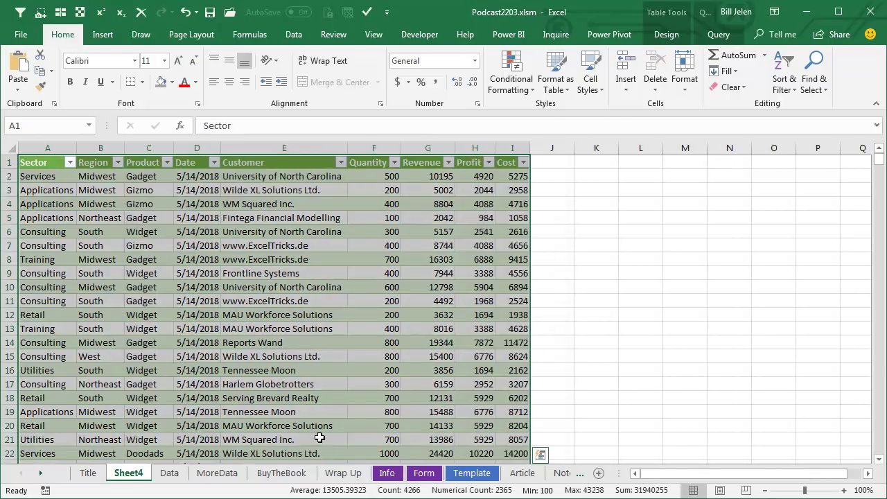
click(275, 474)
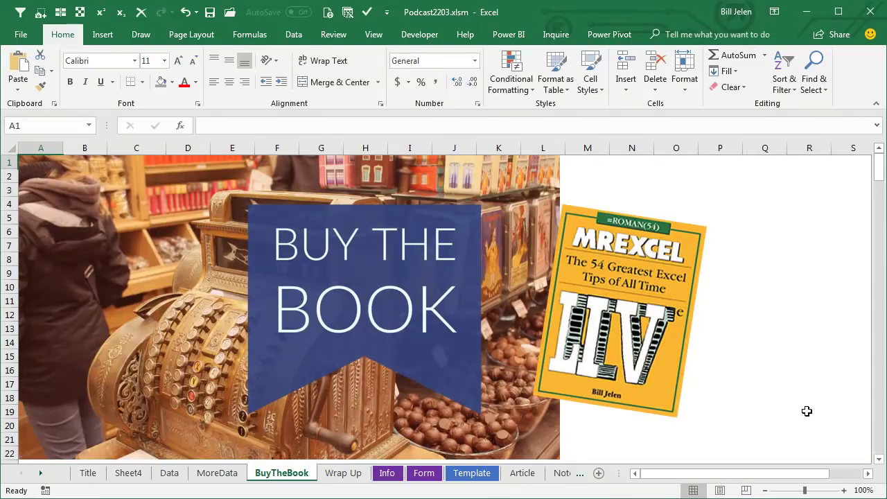
click(352, 474)
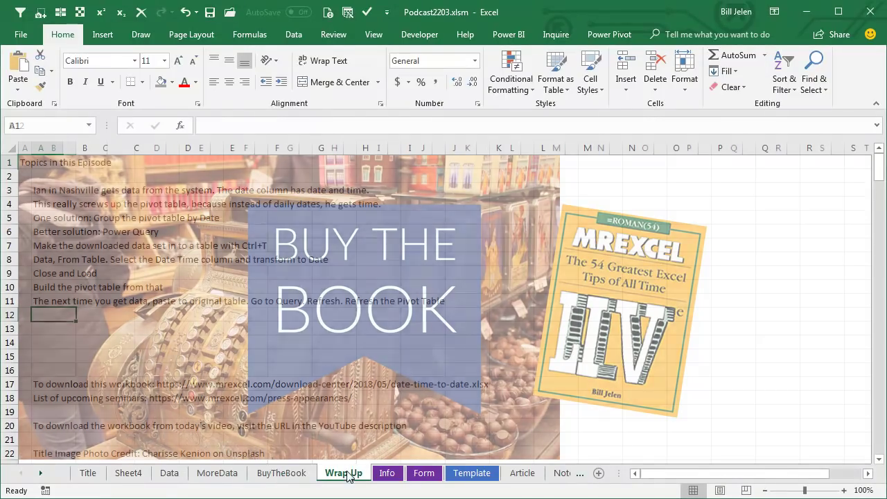